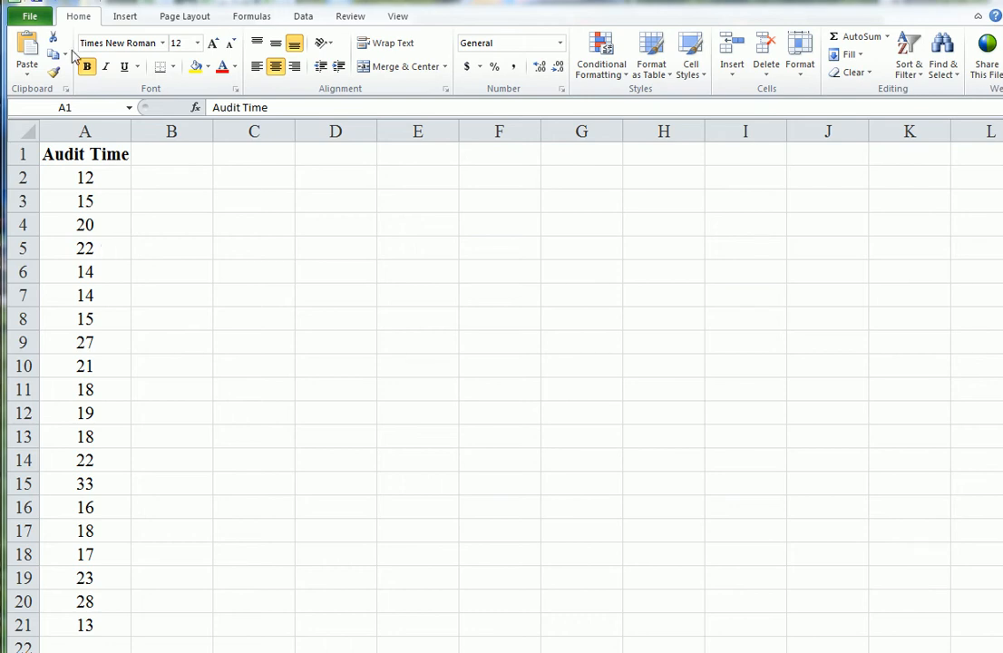
Create a PivotTable on a new worksheet from the Audit Time data in Data!$A$1:$A$21.
{"action": "left_click", "coordinate": [125, 17]}
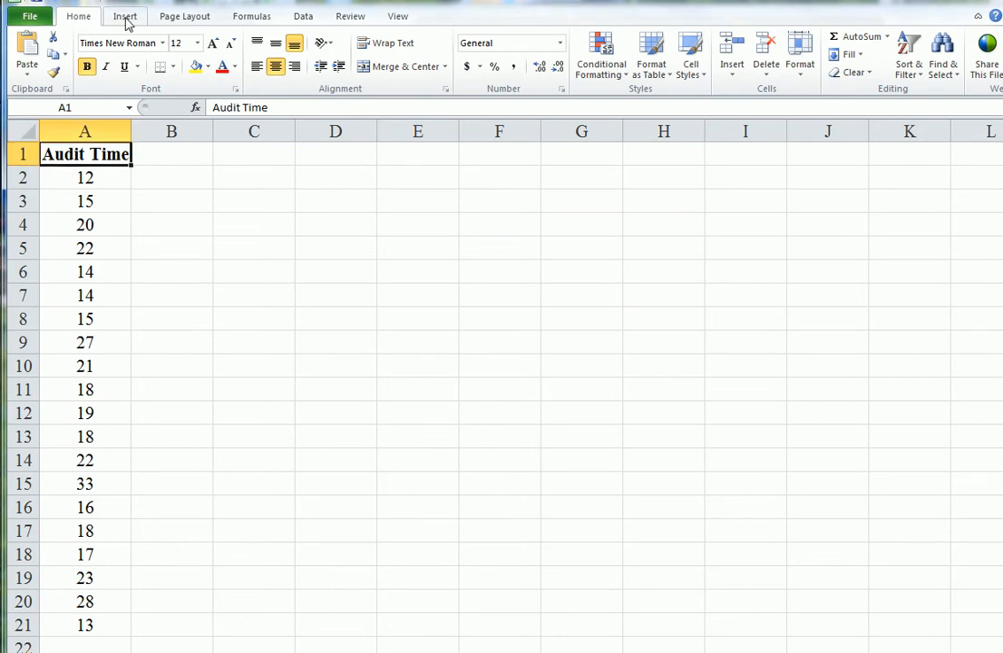
{"action": "left_click", "coordinate": [121, 16]}
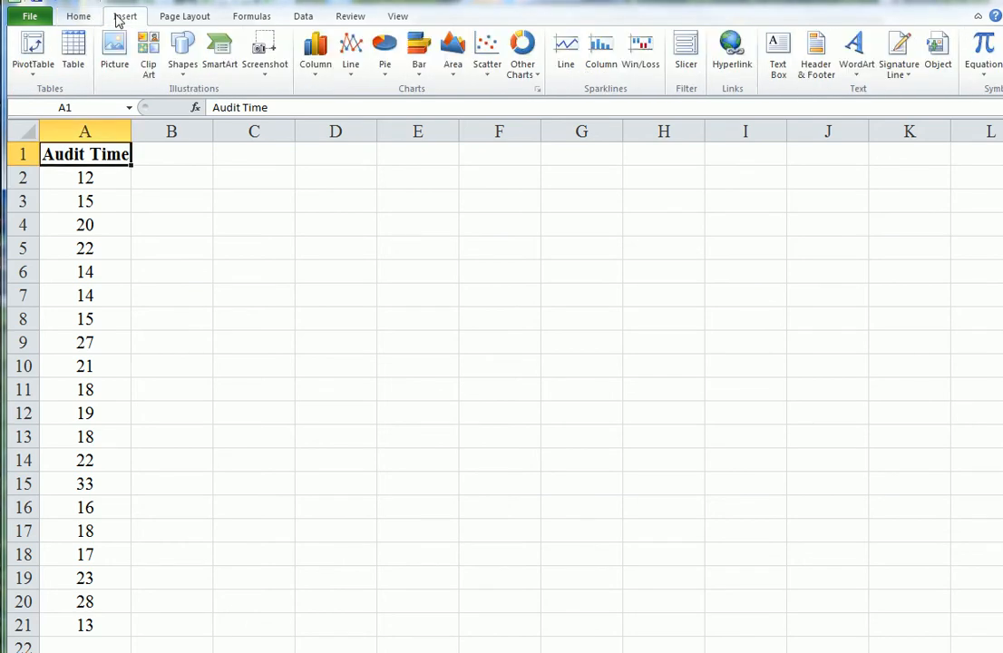
{"action": "left_click", "coordinate": [32, 45]}
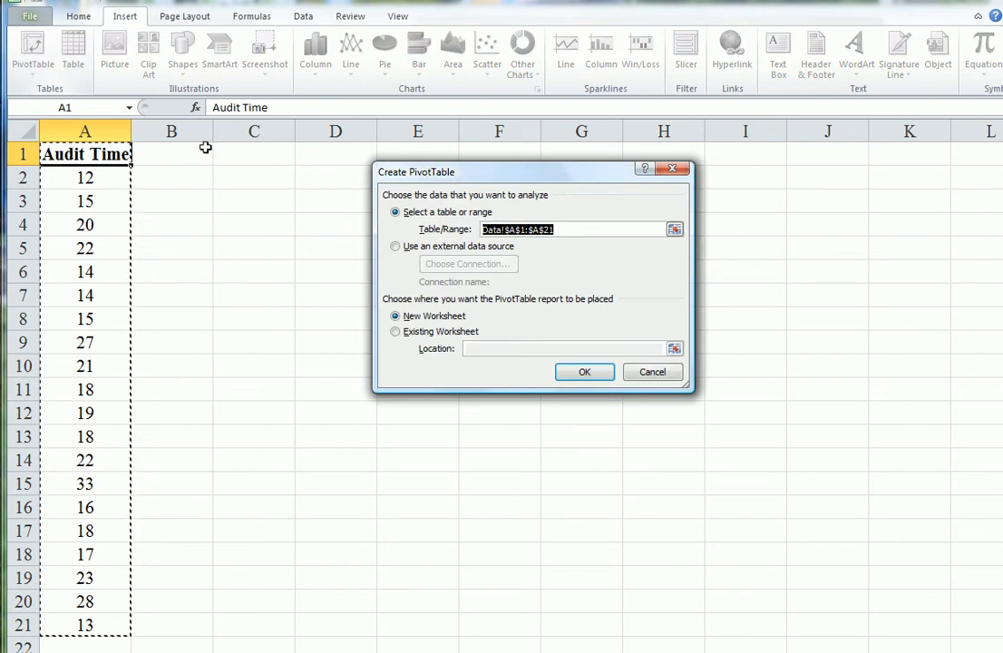
{"action": "left_click", "coordinate": [586, 379]}
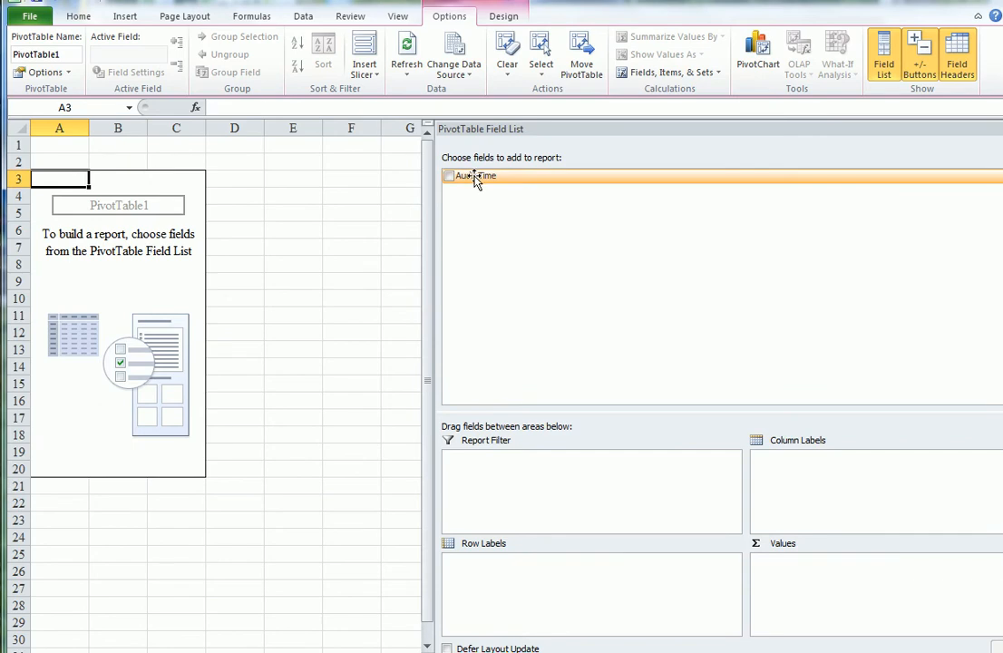
Add Audit Time to the PivotTable as both row labels and values, summarizing the values by Count.
{"action": "left_click_drag", "start_coordinate": [476, 179], "coordinate": [494, 576]}
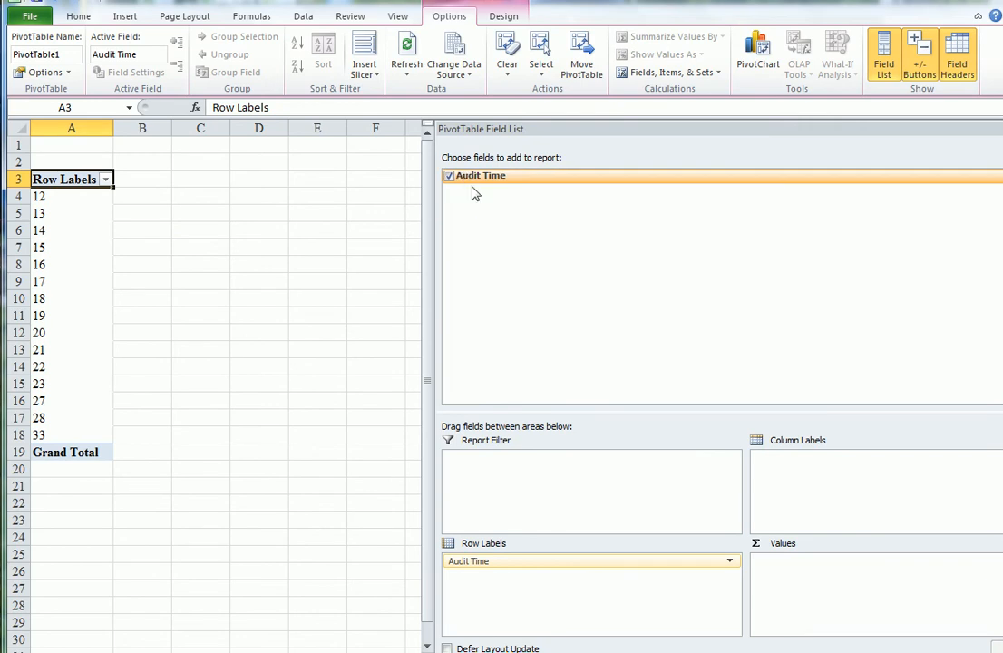
{"action": "left_click_drag", "start_coordinate": [460, 180], "coordinate": [786, 570]}
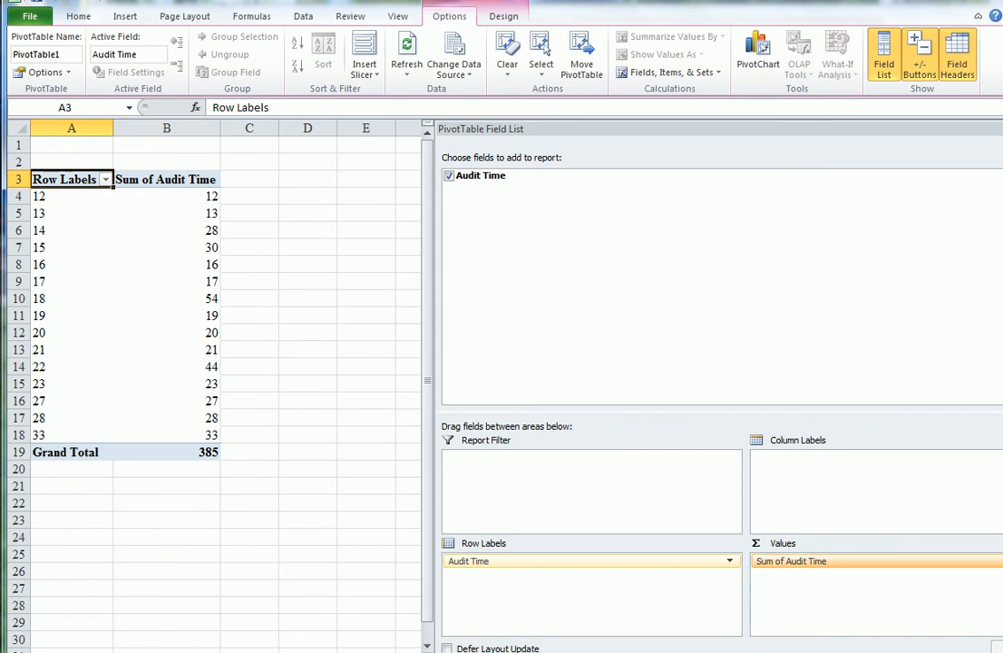
{"action": "left_click", "coordinate": [875, 560]}
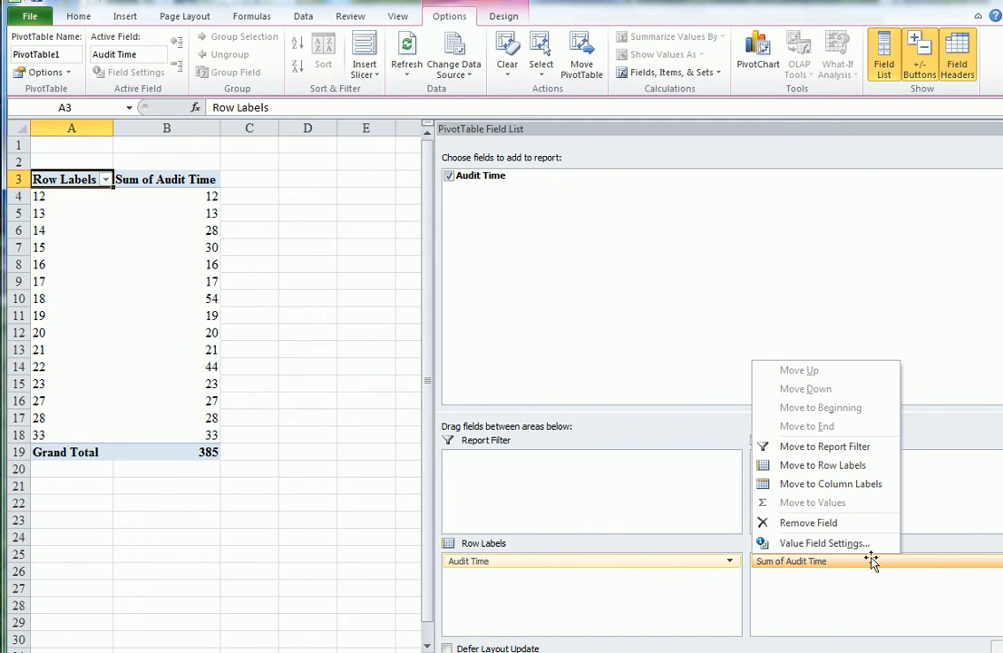
{"action": "left_click", "coordinate": [822, 544]}
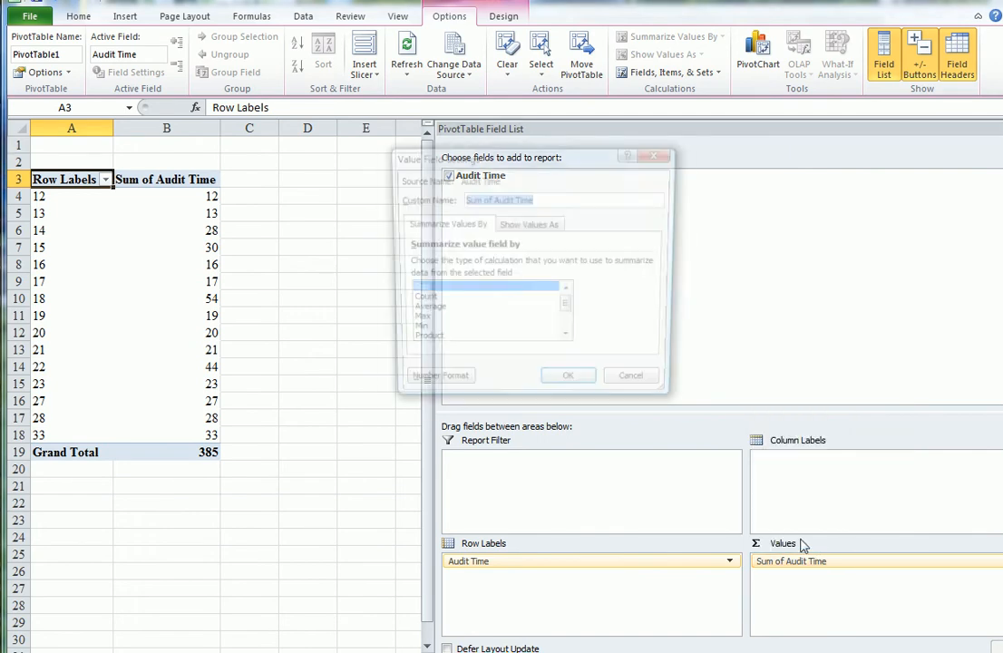
{"action": "left_click", "coordinate": [422, 301]}
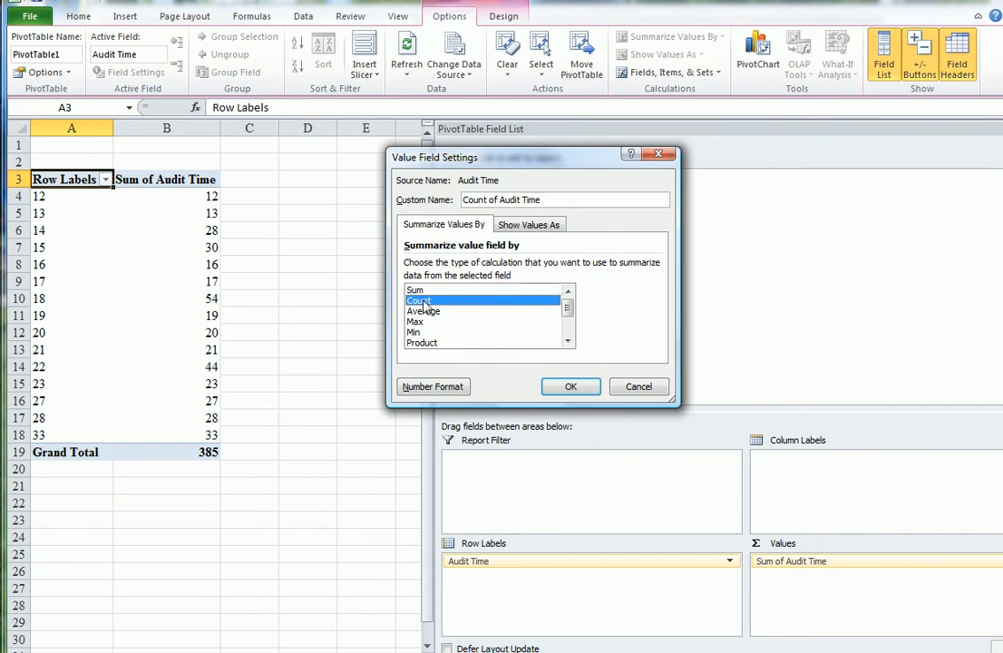
{"action": "left_click", "coordinate": [569, 388]}
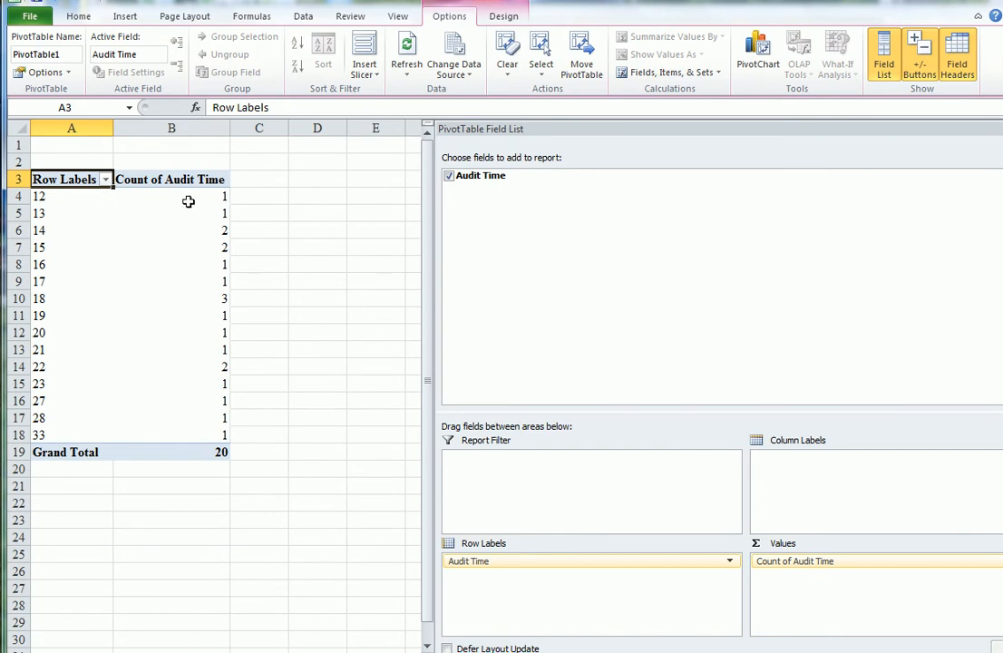
Group the Audit Time row labels starting at 10 and ending at 34, in intervals of 5.
{"action": "mouse_move", "coordinate": [189, 201]}
{"action": "left_click", "coordinate": [41, 230]}
{"action": "right_click", "coordinate": [48, 233]}
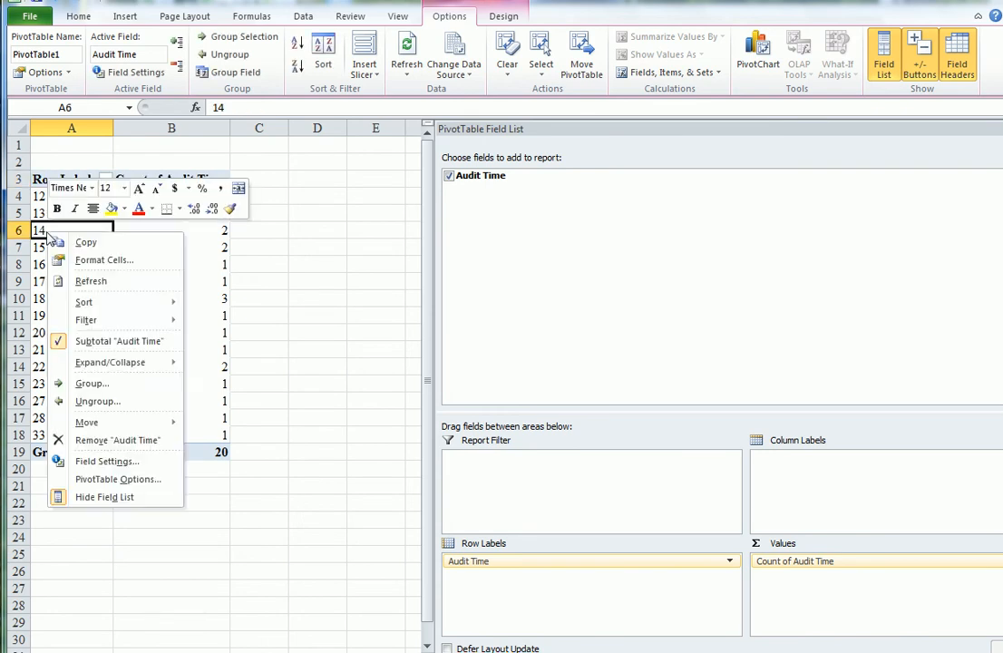
{"action": "left_click", "coordinate": [91, 383]}
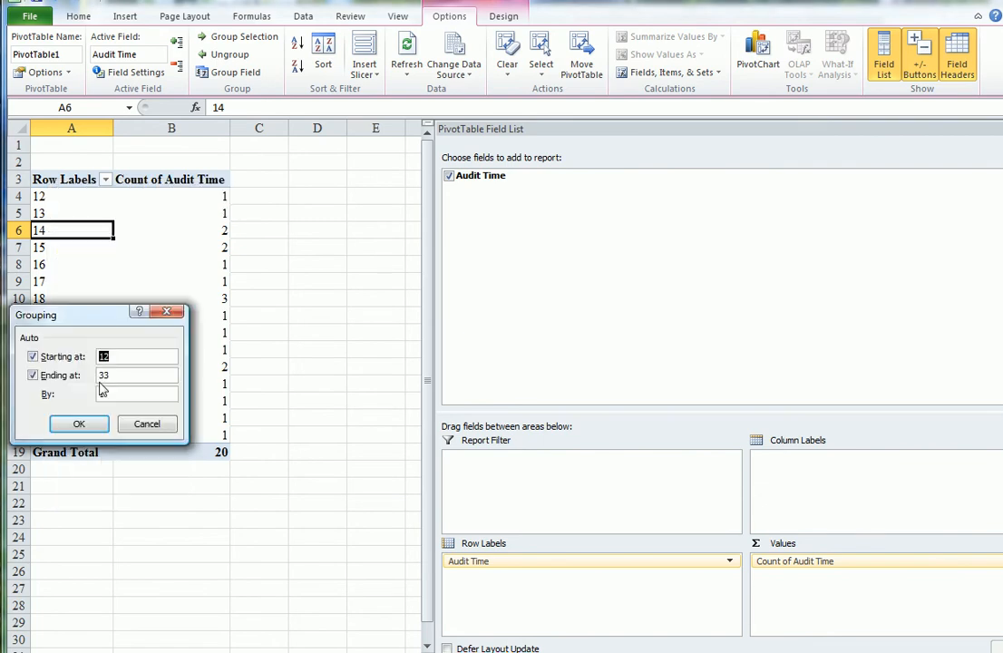
{"action": "left_click_drag", "start_coordinate": [103, 308], "coordinate": [334, 263]}
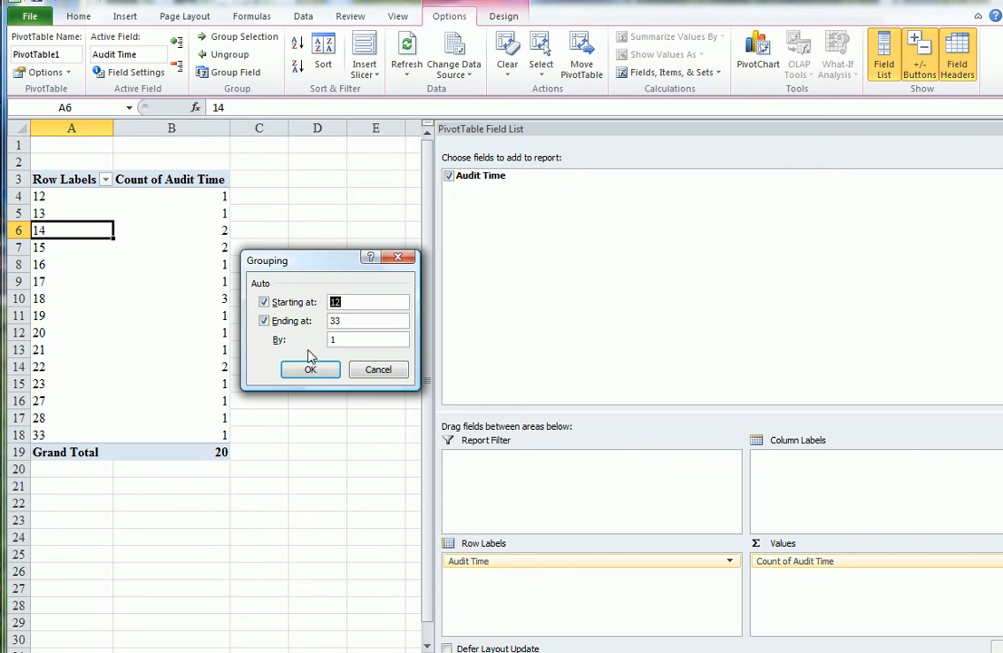
{"action": "left_click", "coordinate": [346, 303]}
{"action": "left_click", "coordinate": [340, 321]}
{"action": "key", "text": "BackSpace"}
{"action": "type", "text": "4"}
{"action": "left_click", "coordinate": [342, 339]}
{"action": "key", "text": "BackSpace"}
{"action": "type", "text": "5"}
{"action": "left_click", "coordinate": [312, 369]}
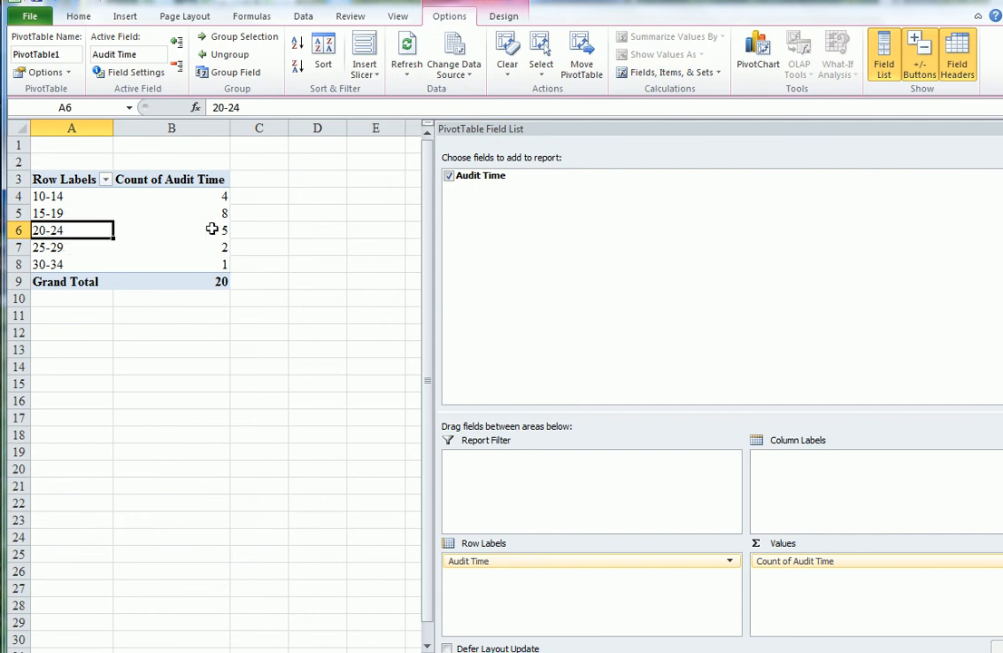
Insert a 2-D clustered column chart from the grouped audit times and their counts in A4:B8.
{"action": "mouse_move", "coordinate": [194, 216]}
{"action": "left_click_drag", "start_coordinate": [41, 195], "coordinate": [90, 260]}
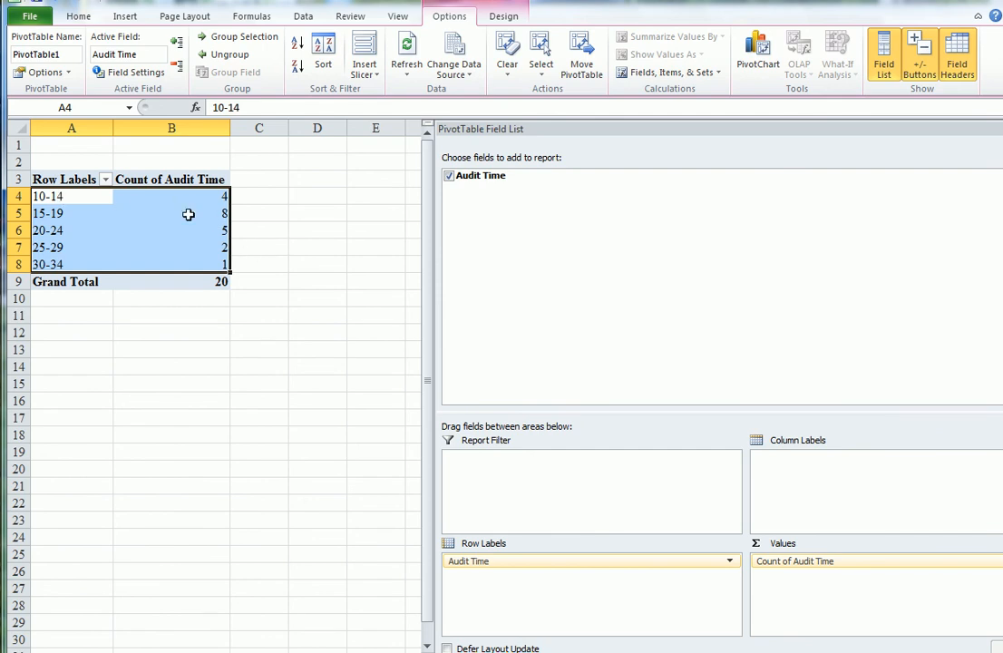
{"action": "left_click", "coordinate": [128, 17]}
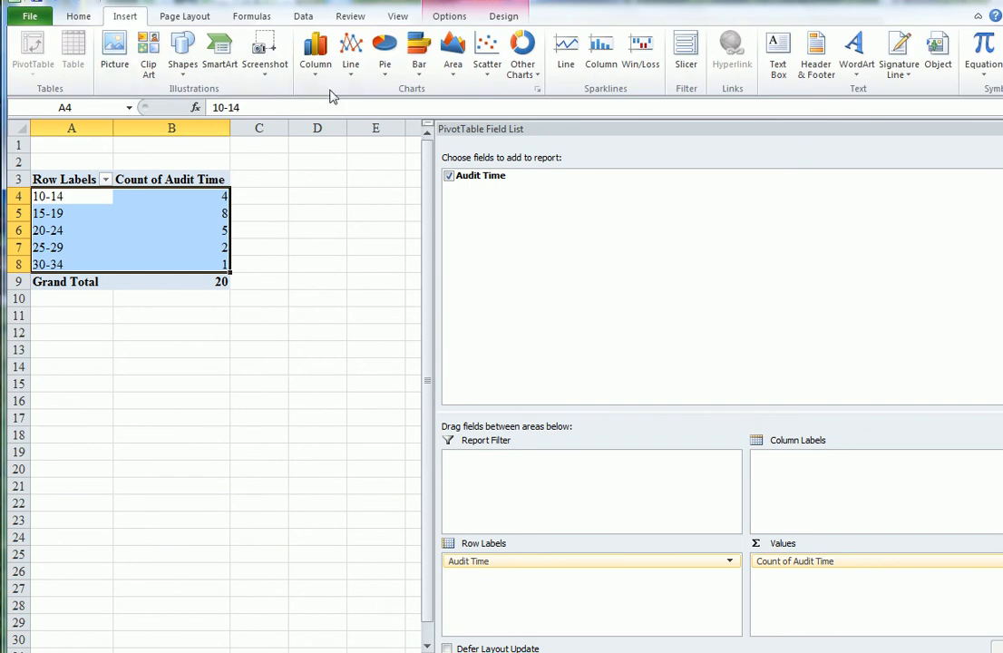
{"action": "left_click", "coordinate": [319, 60]}
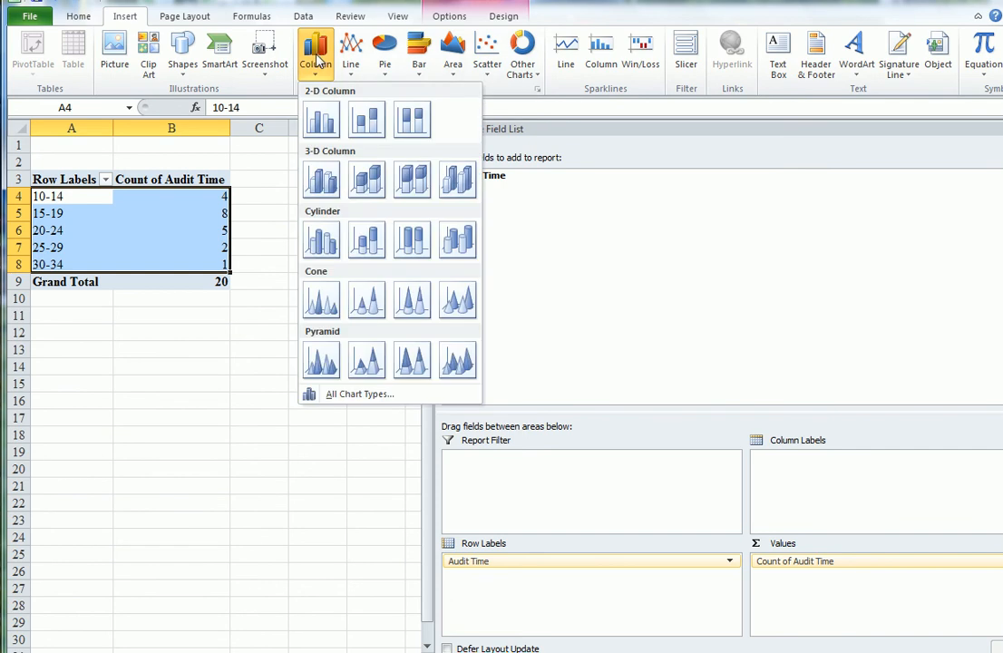
{"action": "left_click", "coordinate": [323, 122]}
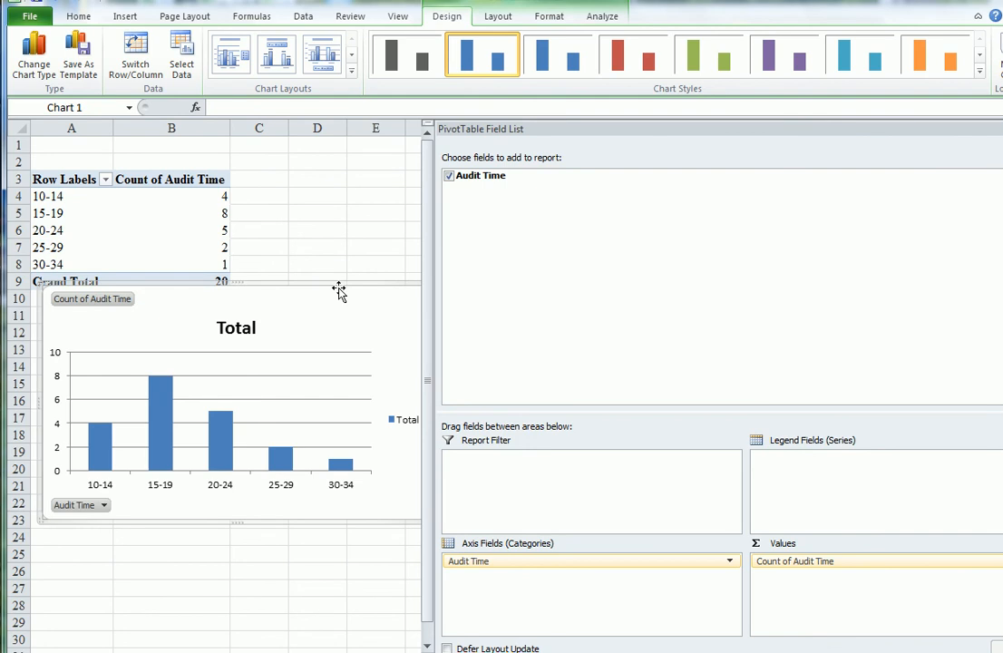
Close the PivotTable Field List and move the chart clear of the PivotTable.
{"action": "left_click_drag", "start_coordinate": [353, 283], "coordinate": [433, 265]}
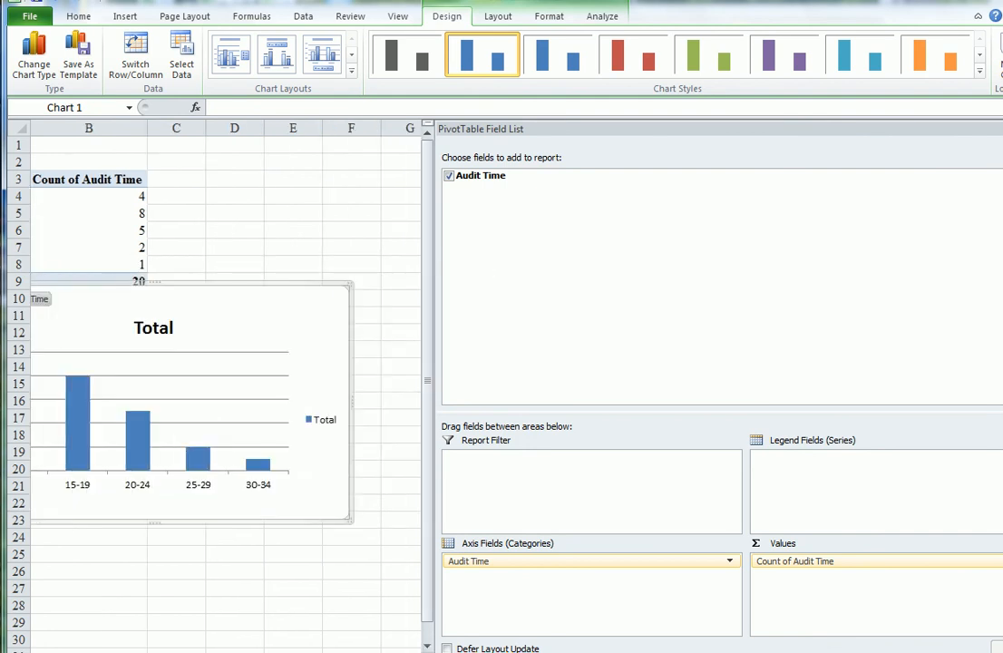
{"action": "left_click", "coordinate": [997, 128]}
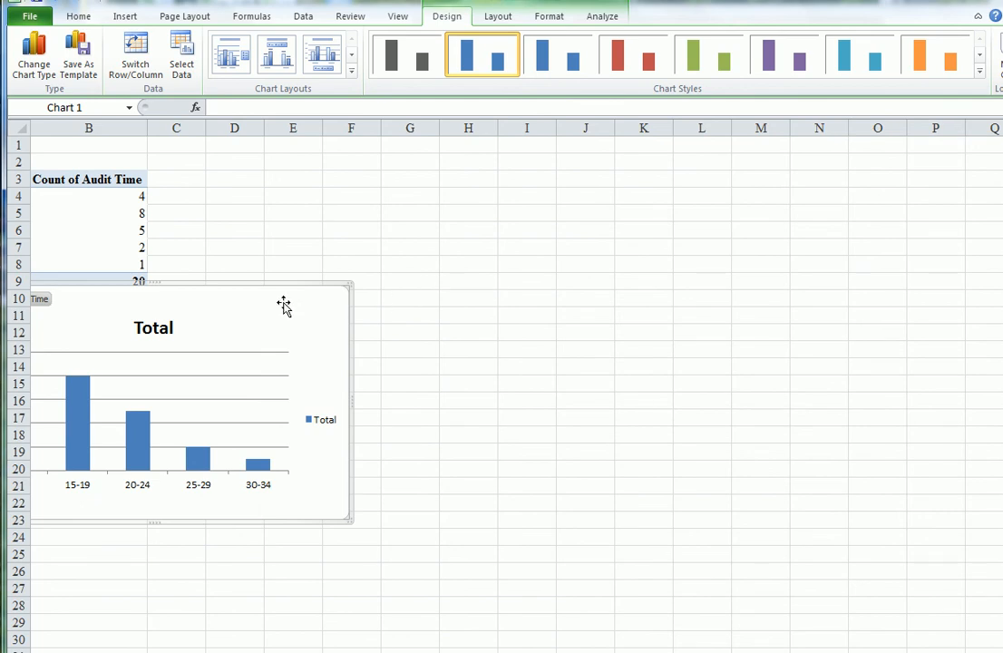
{"action": "left_click_drag", "start_coordinate": [282, 283], "coordinate": [625, 262]}
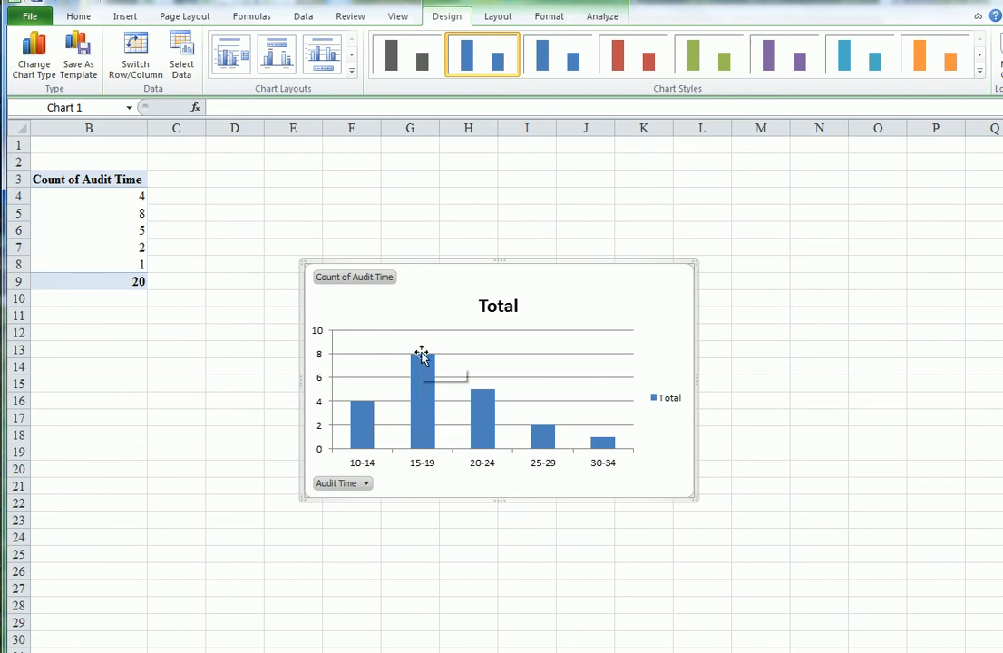
{"action": "mouse_move", "coordinate": [426, 375]}
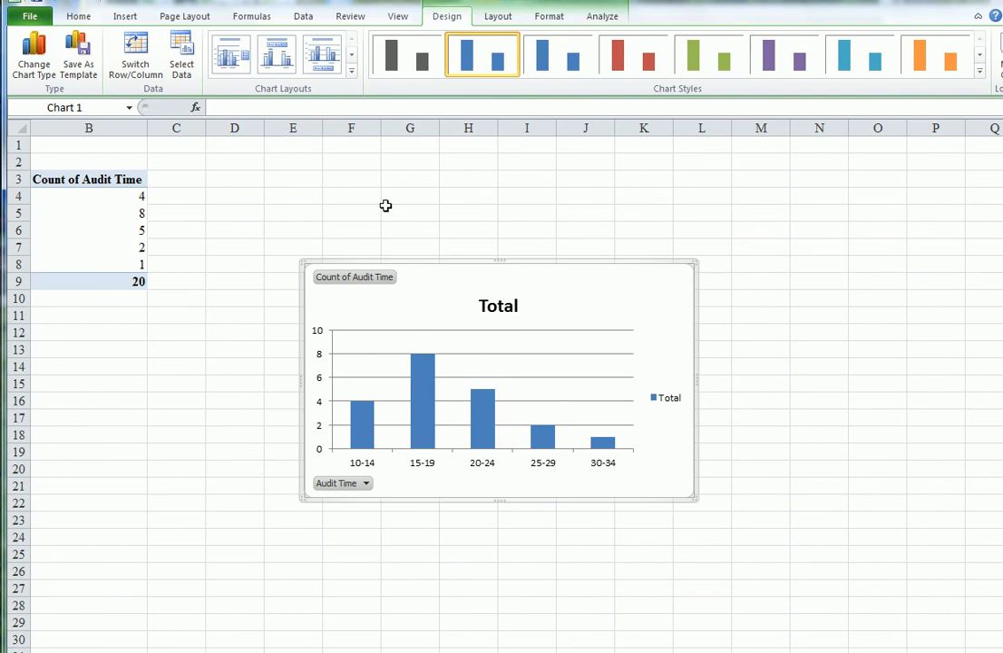
Apply the histogram-style chart layout with no gaps between columns and with axis titles, and move the chart up beside the PivotTable.
{"action": "left_click", "coordinate": [352, 72]}
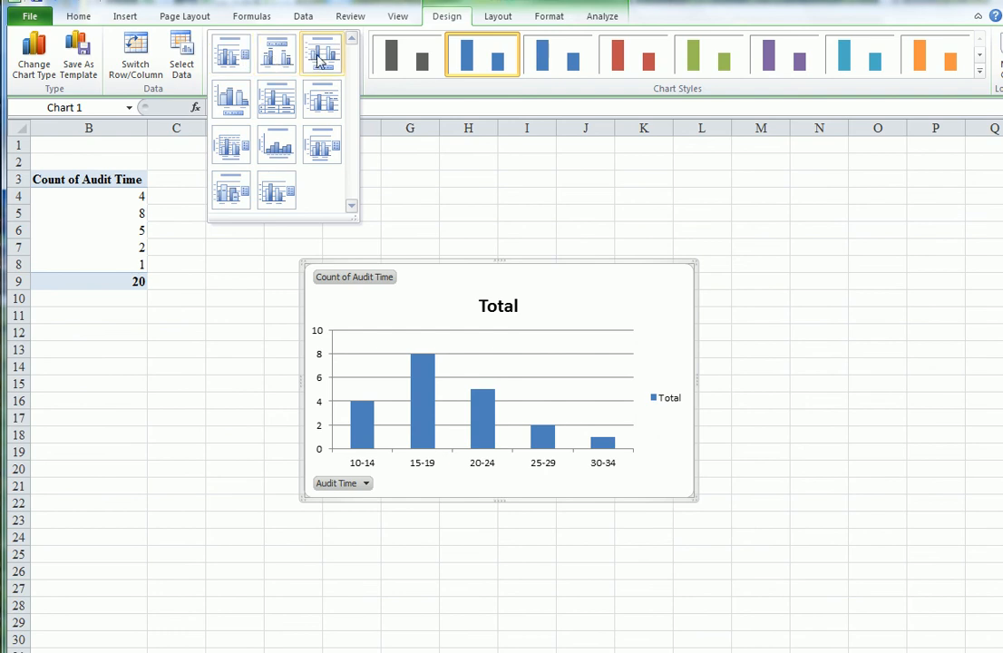
{"action": "left_click", "coordinate": [281, 147]}
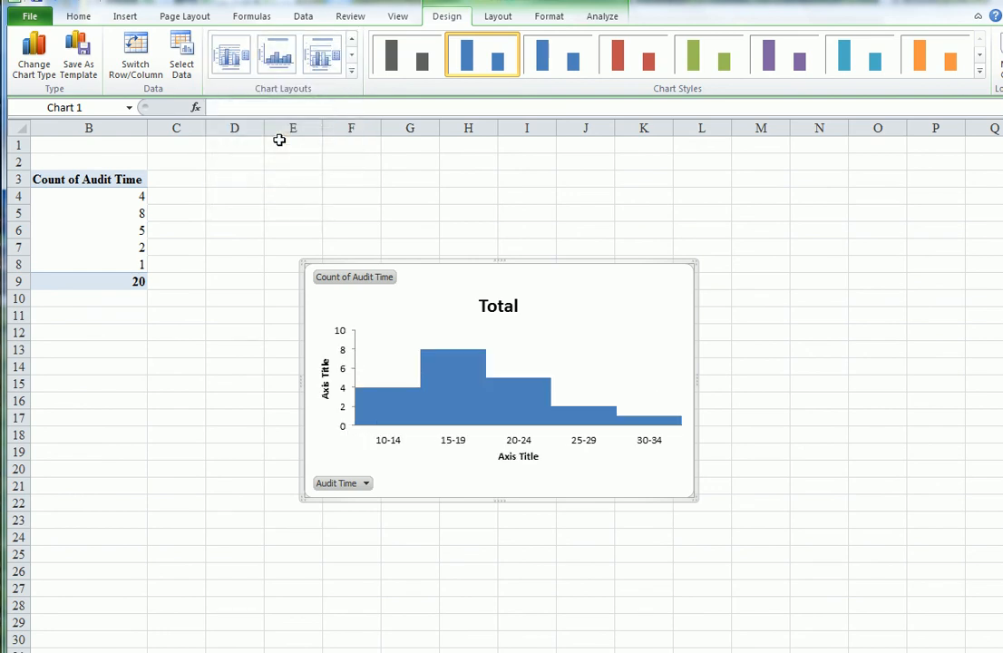
{"action": "left_click_drag", "start_coordinate": [422, 206], "coordinate": [416, 195]}
Change the chart title to "Audit Times".
{"action": "left_click", "coordinate": [461, 238]}
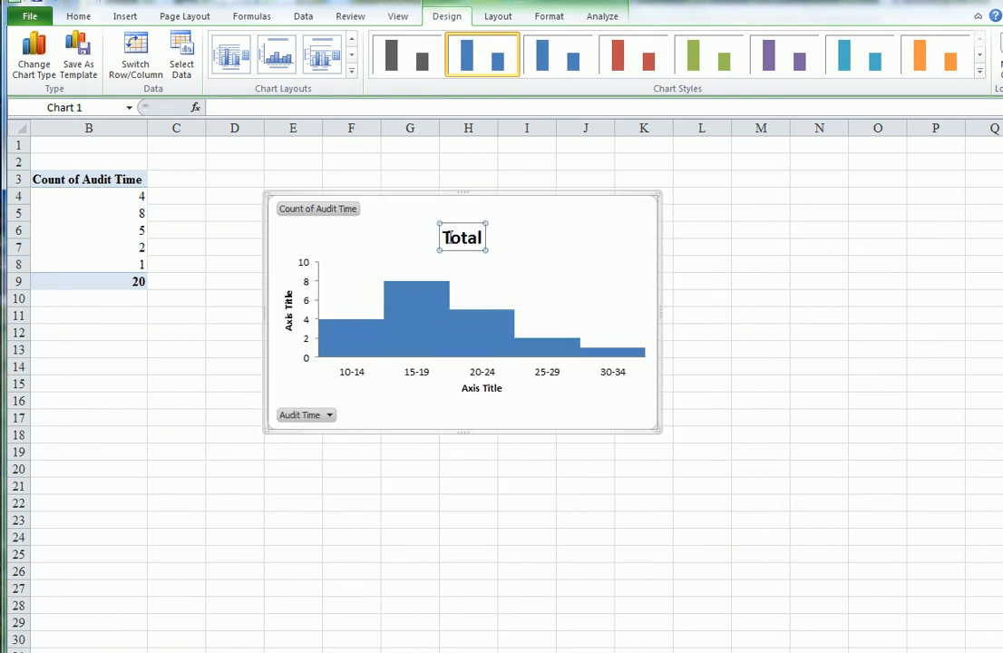
{"action": "left_click_drag", "start_coordinate": [481, 237], "coordinate": [447, 241]}
{"action": "type", "text": "Audi"}
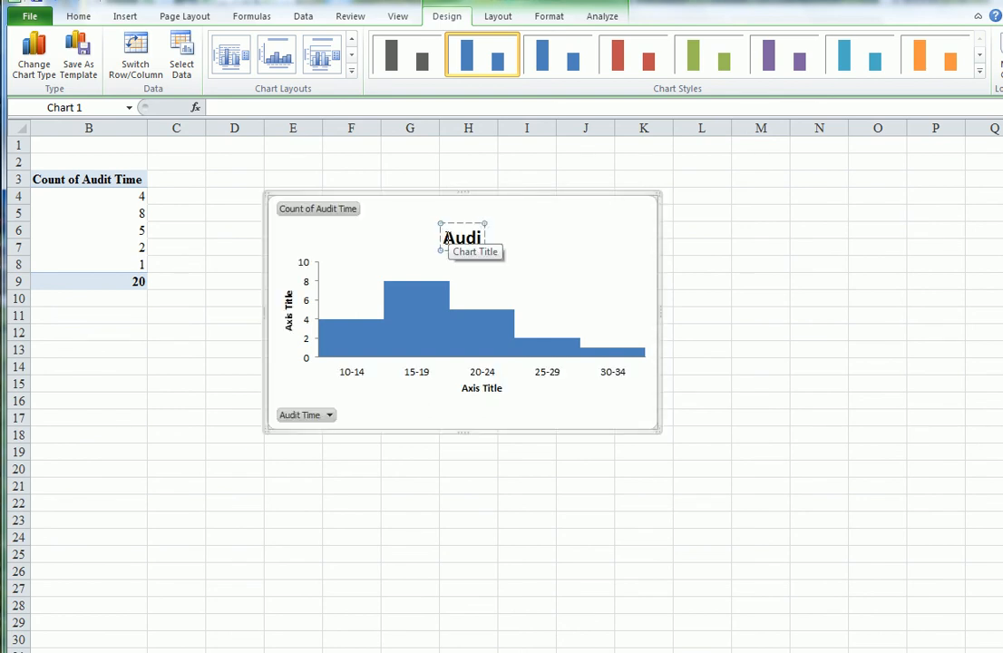
{"action": "type", "text": "t Times"}
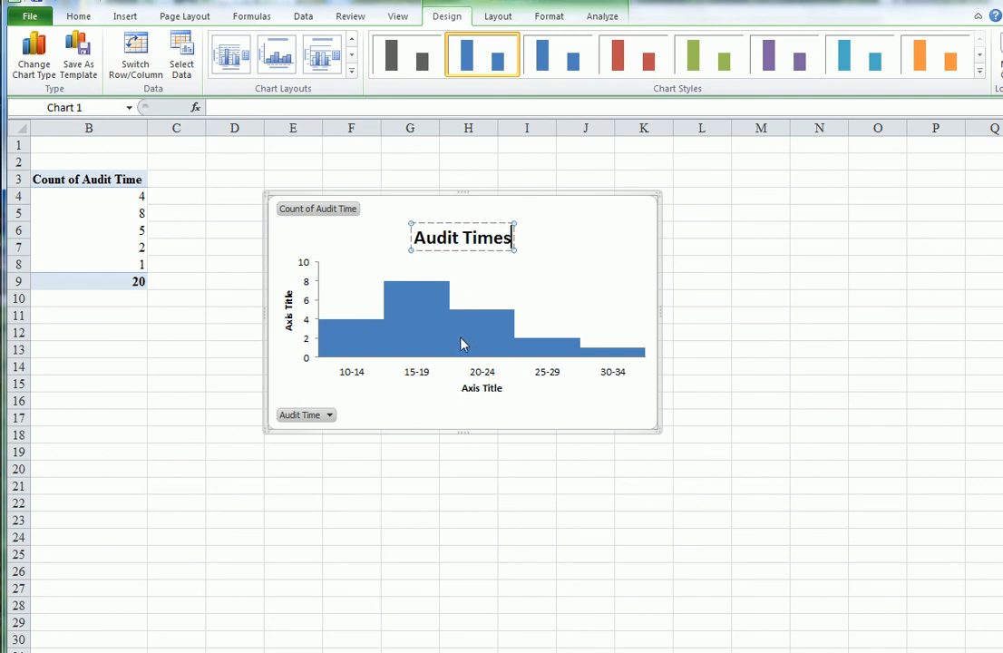
Change the horizontal axis title to "Days".
{"action": "left_click", "coordinate": [483, 389]}
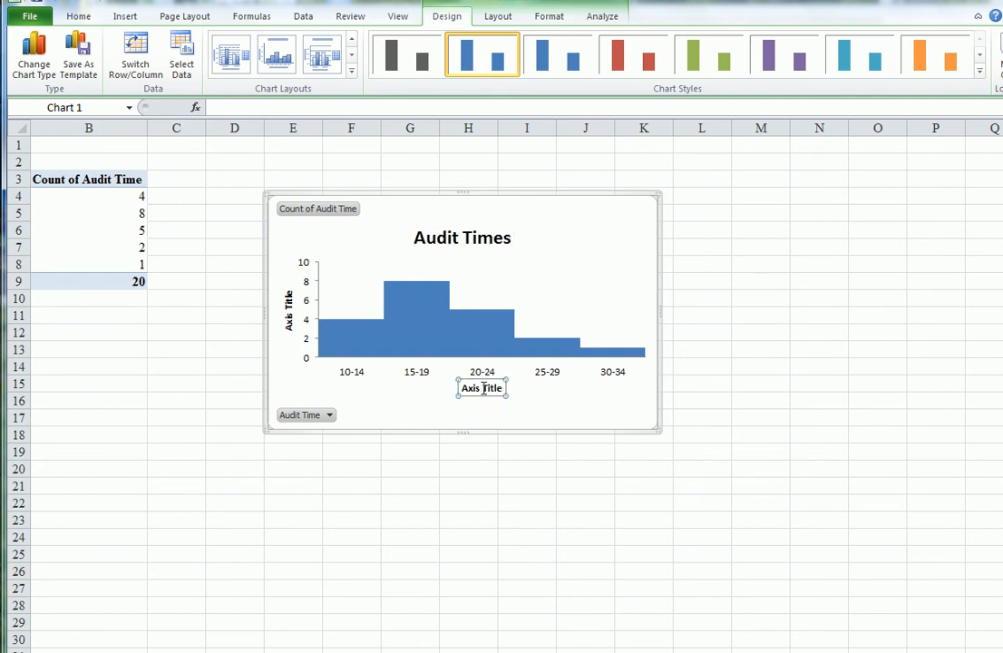
{"action": "left_click_drag", "start_coordinate": [507, 388], "coordinate": [441, 387]}
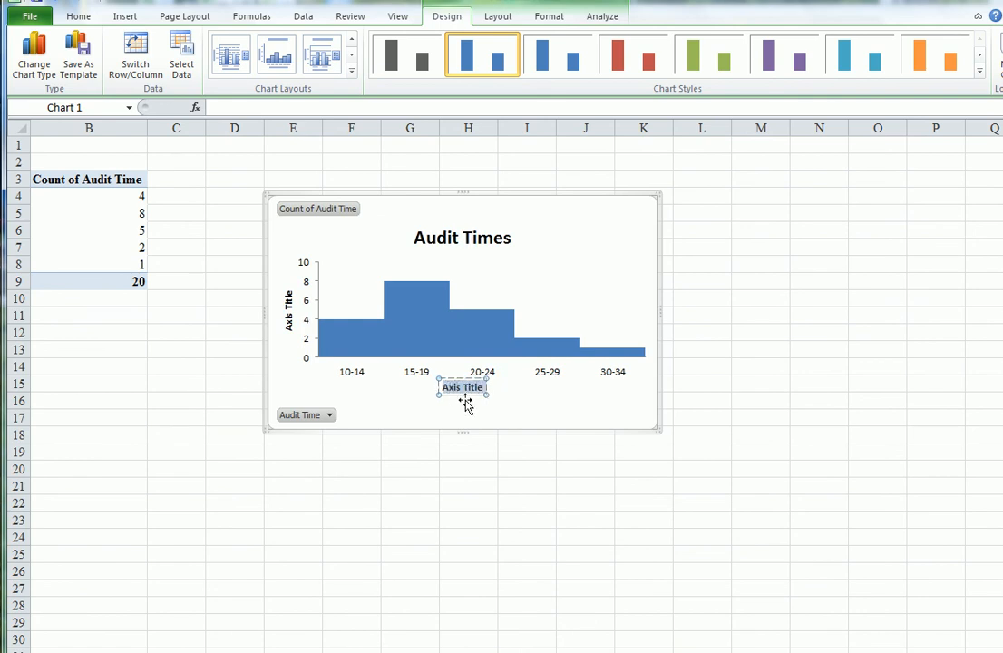
{"action": "type", "text": "Days"}
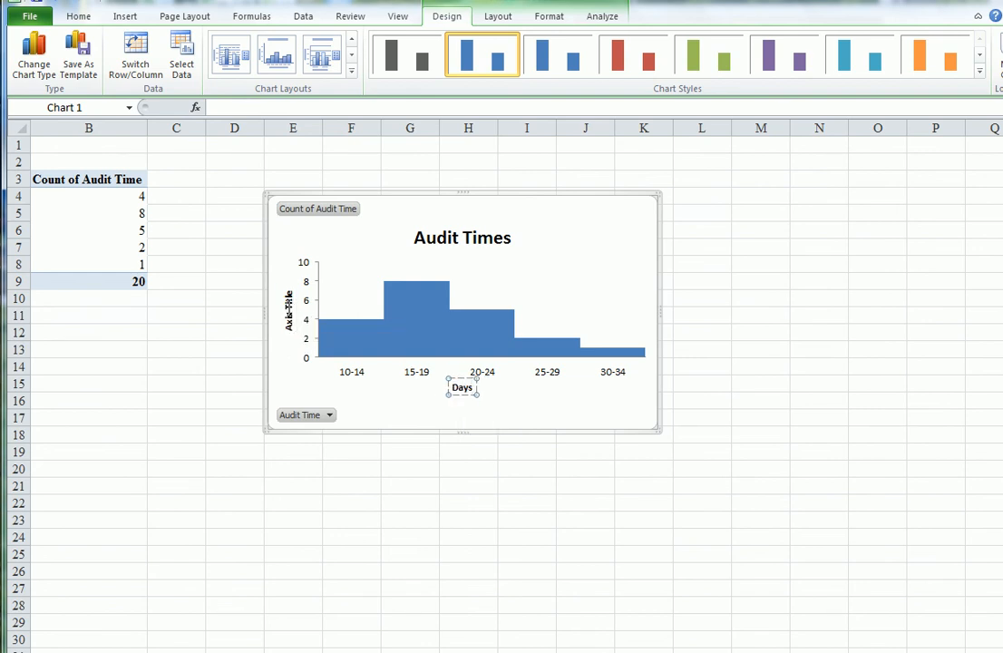
Change the vertical axis title to "Count".
{"action": "left_click", "coordinate": [288, 304]}
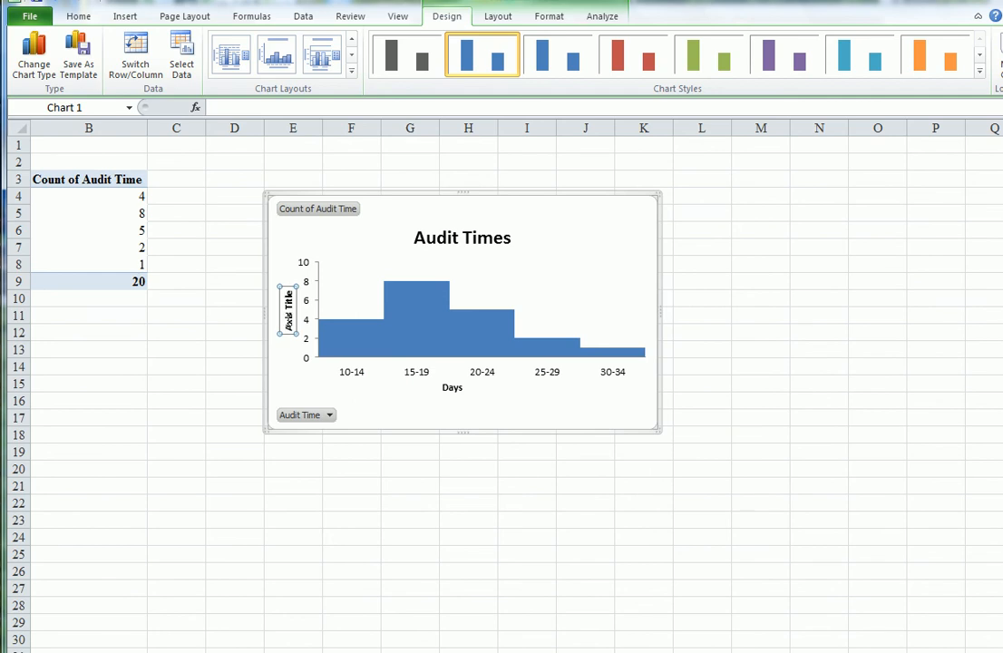
{"action": "left_click_drag", "start_coordinate": [287, 295], "coordinate": [296, 329]}
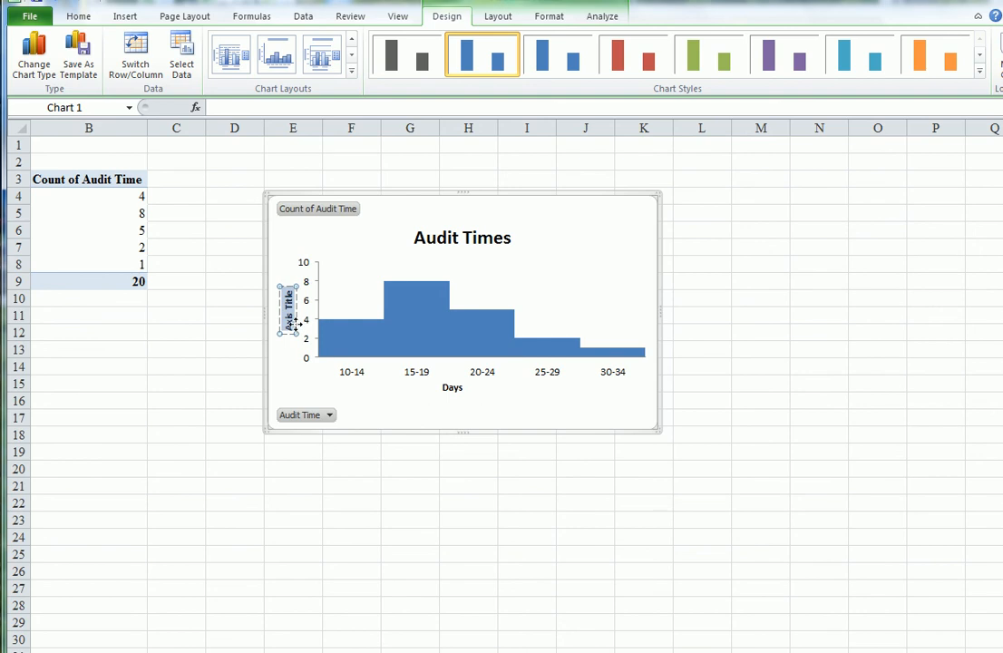
{"action": "type", "text": "C"}
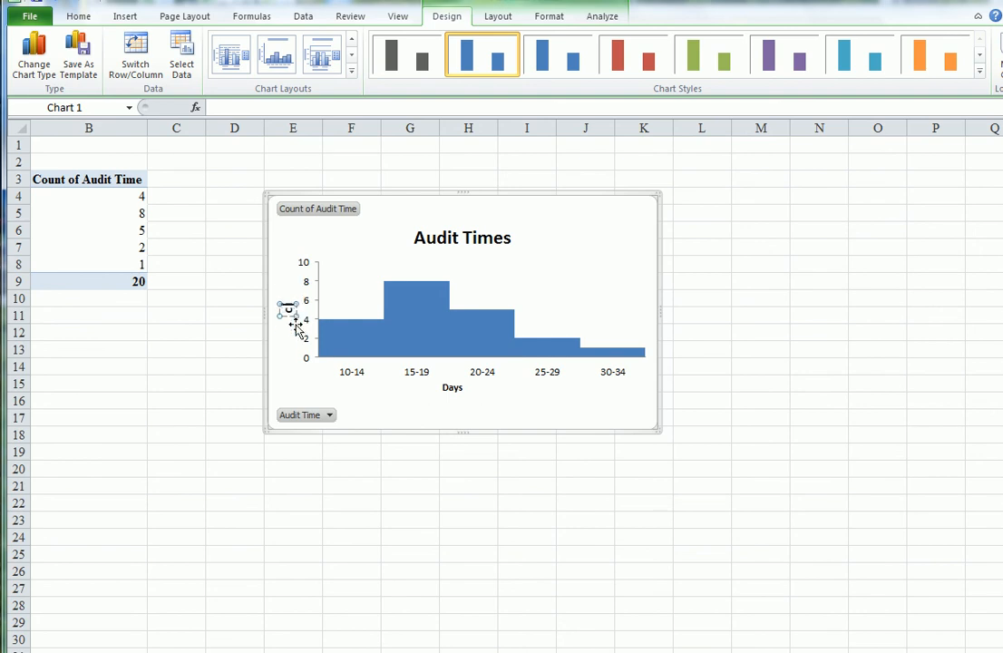
{"action": "type", "text": "ount"}
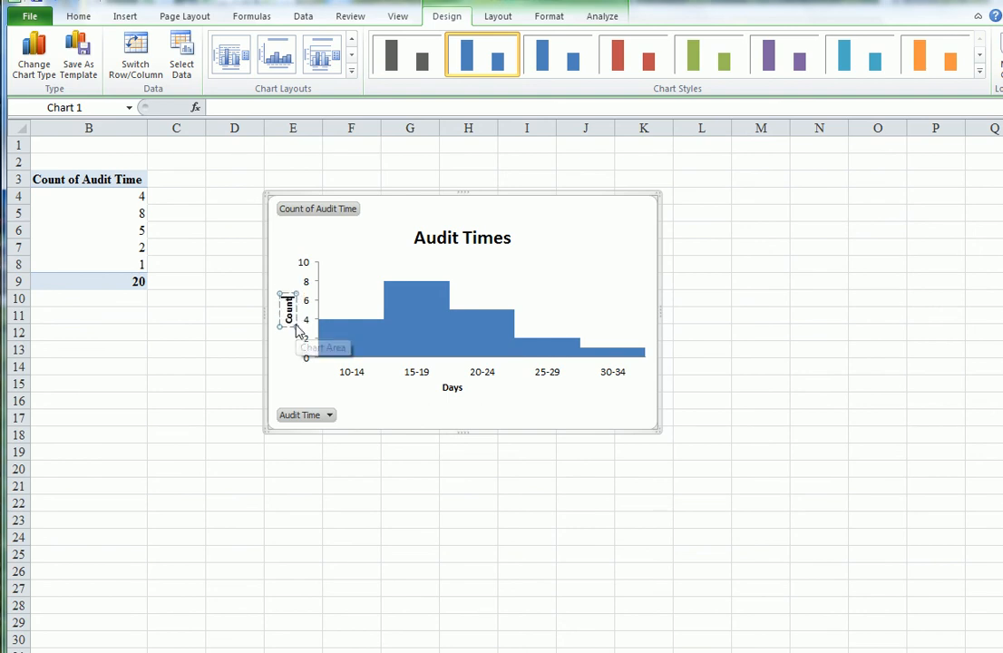
{"action": "left_click", "coordinate": [291, 342]}
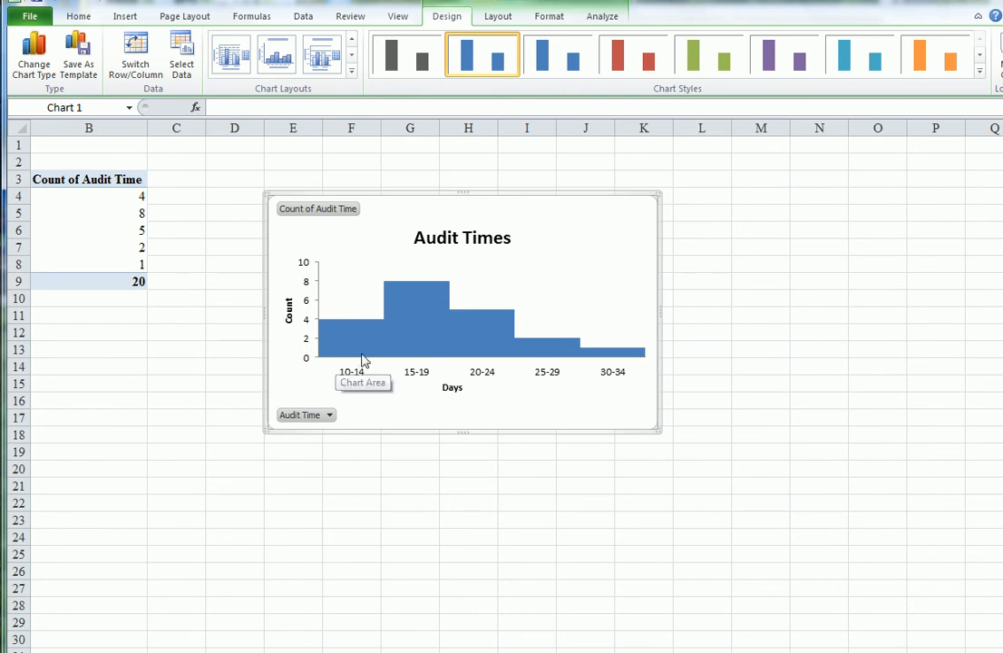
{"action": "mouse_move", "coordinate": [495, 357]}
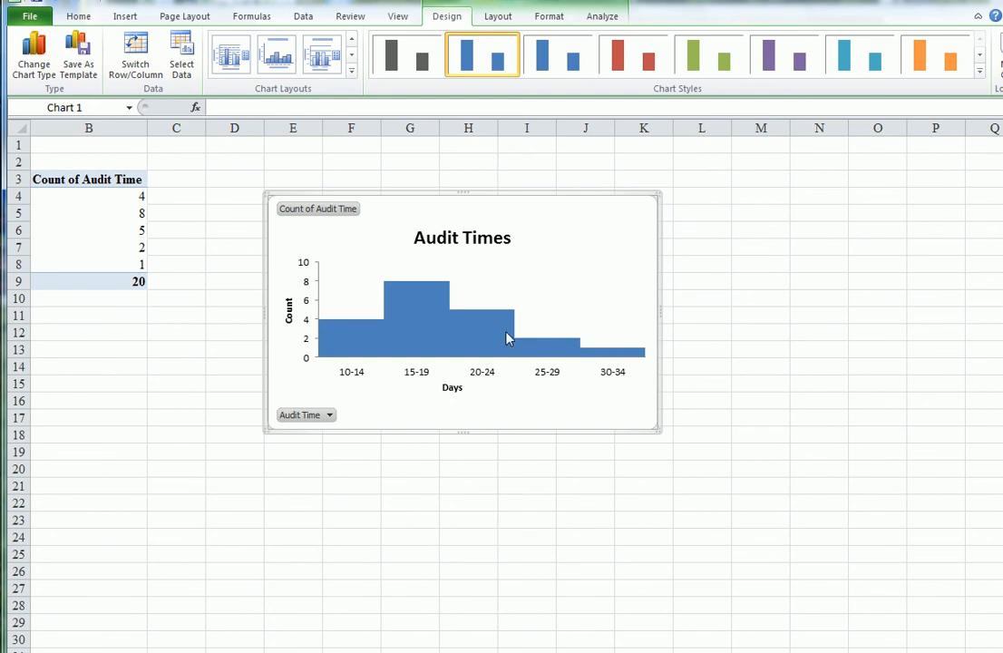
{"action": "mouse_move", "coordinate": [488, 334]}
{"action": "mouse_move", "coordinate": [384, 299]}
{"action": "mouse_move", "coordinate": [602, 357]}
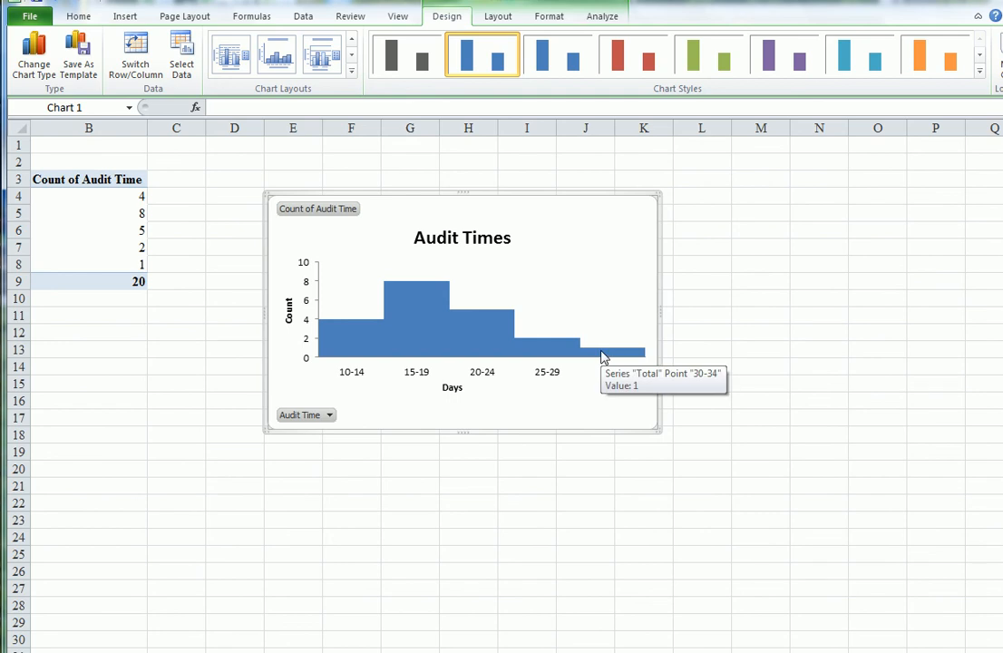